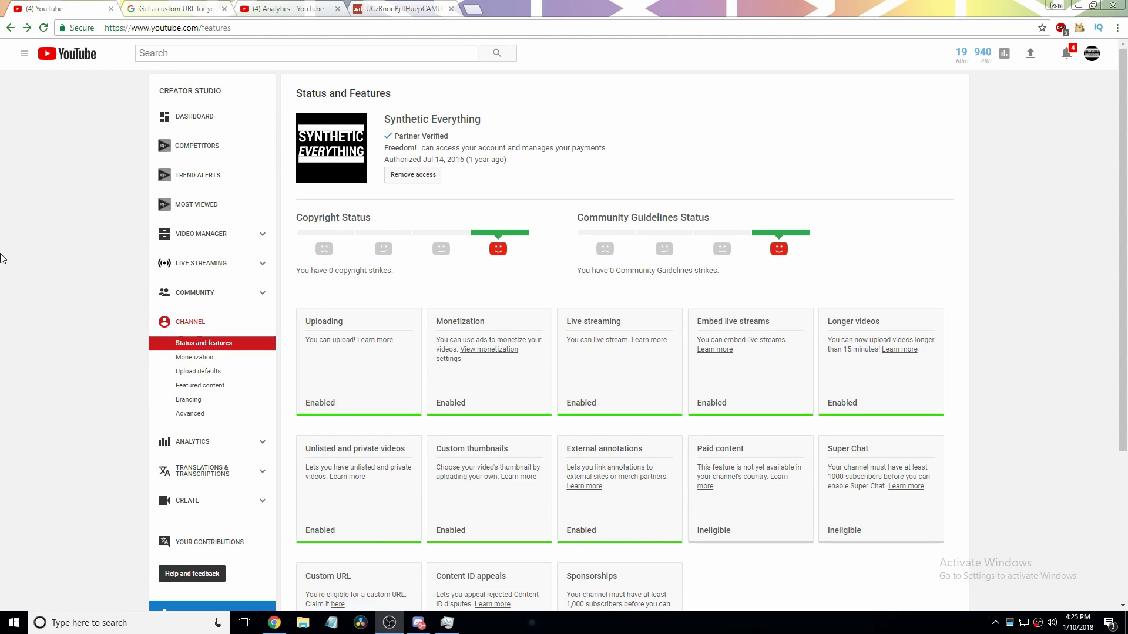
scroll(10, 255, "down", 3)
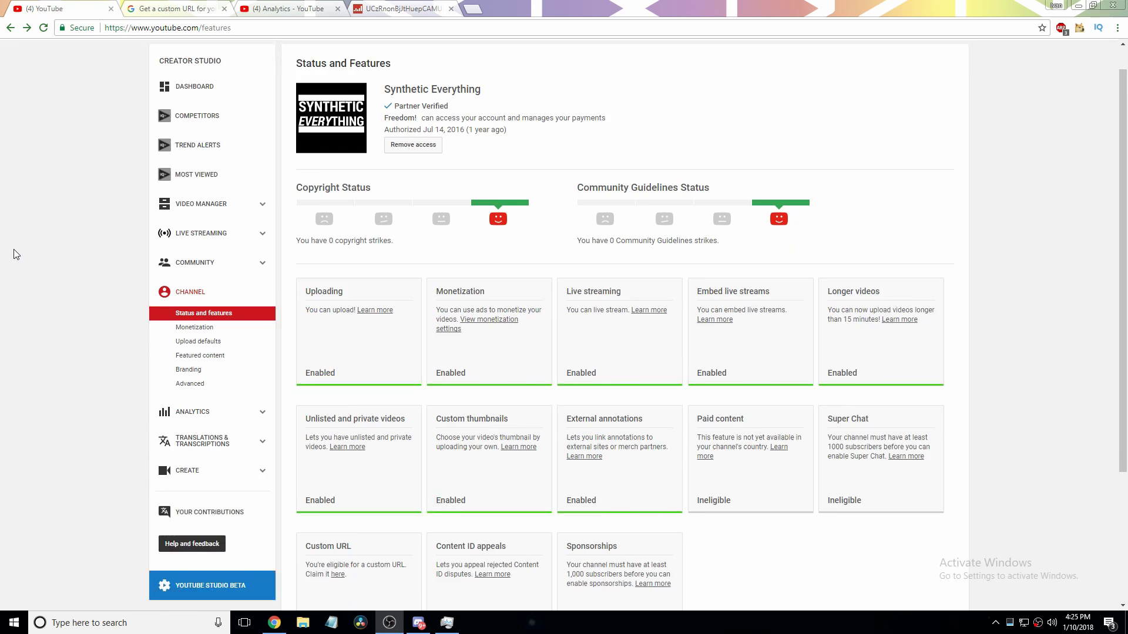
scroll(9, 309, "up", 3)
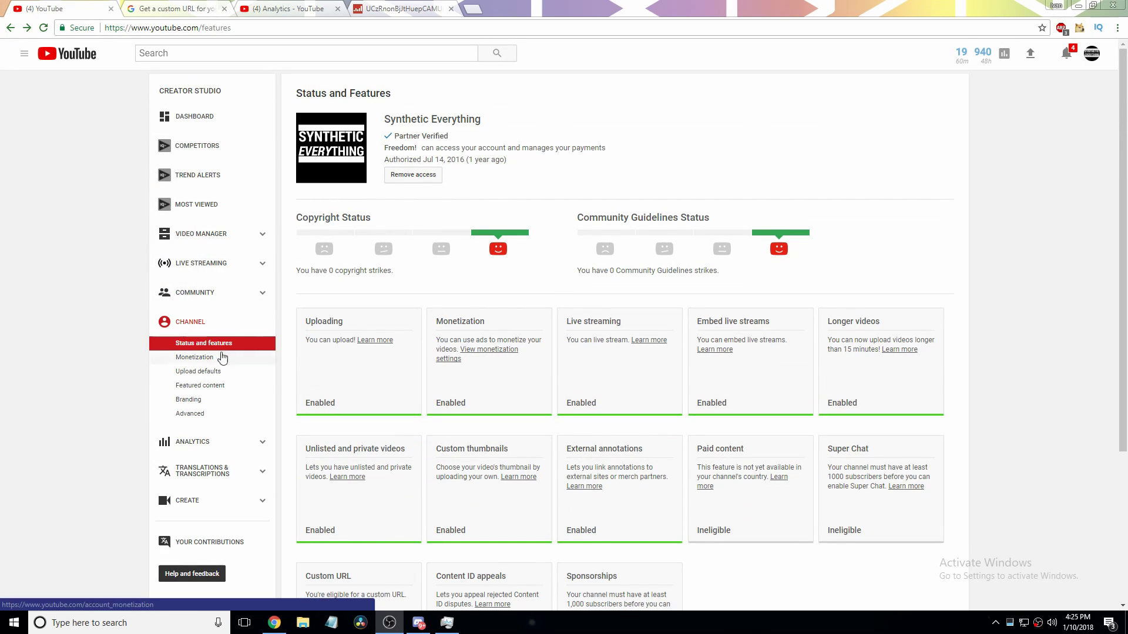
scroll(214, 335, "down", 1)
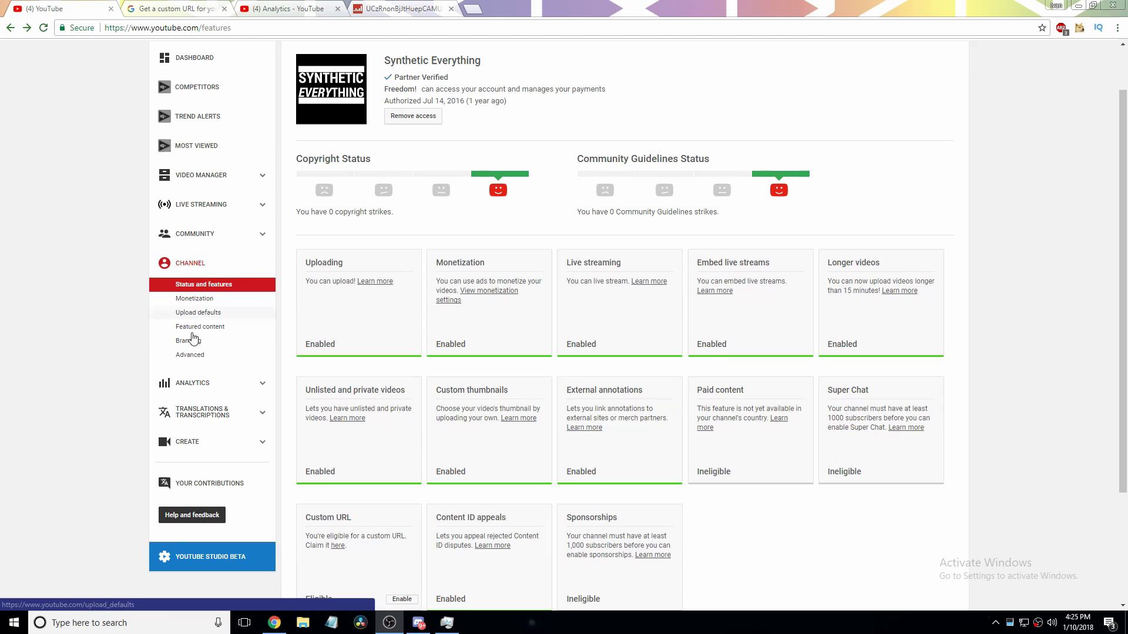
scroll(202, 289, "down", 1)
scroll(309, 397, "down", 2)
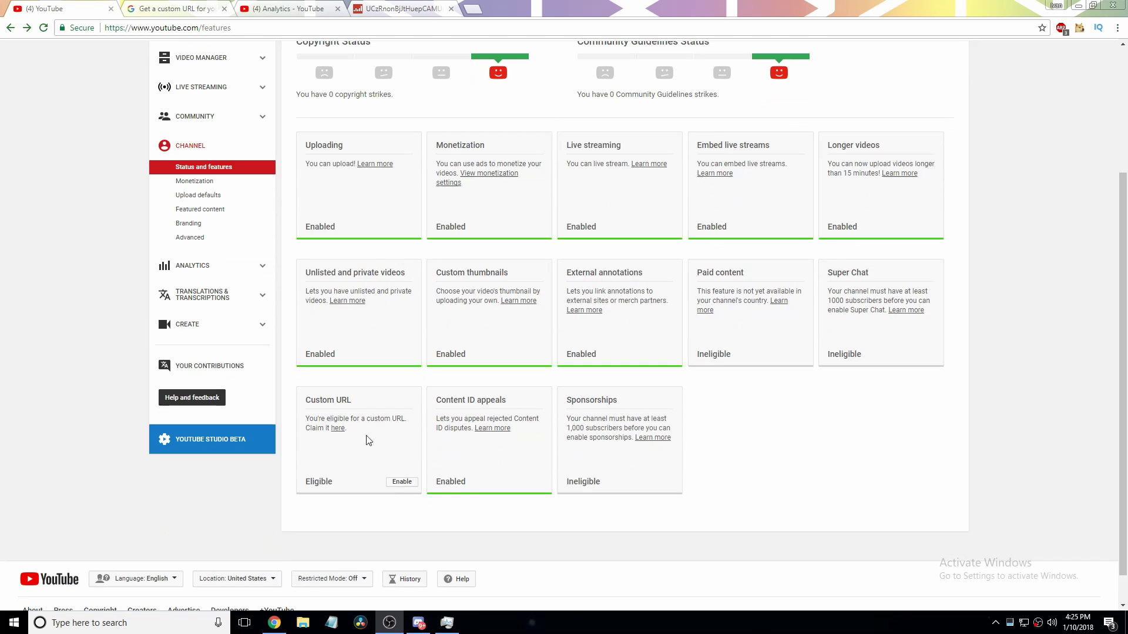
Check the Custom URL feature card on the Status and features page.
left_click_drag(353, 401, 303, 402)
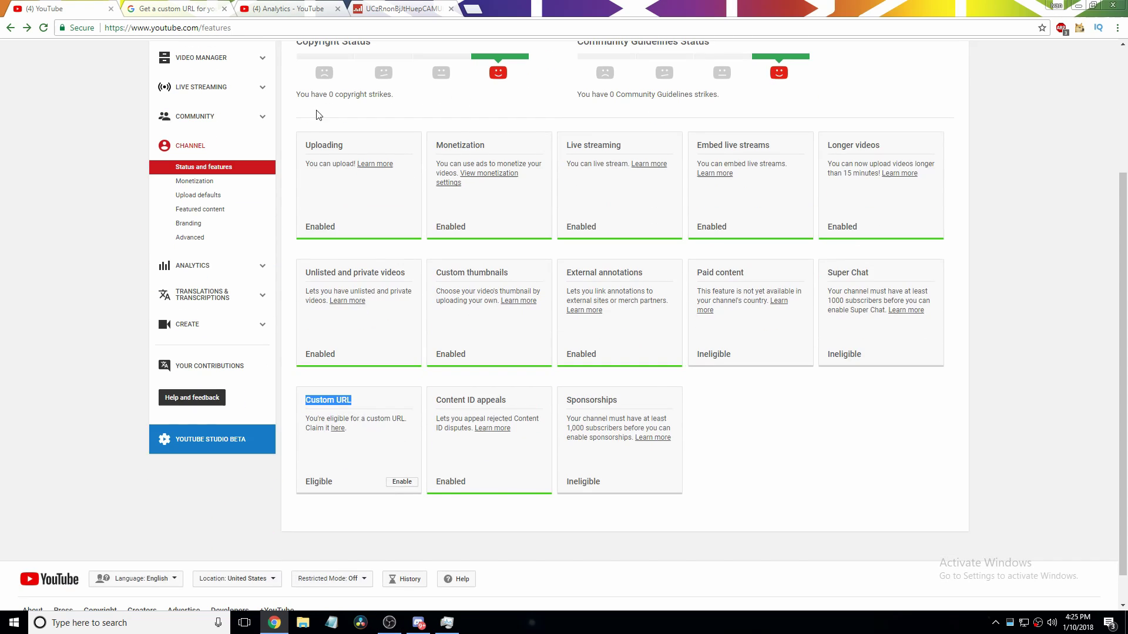
left_click(362, 415)
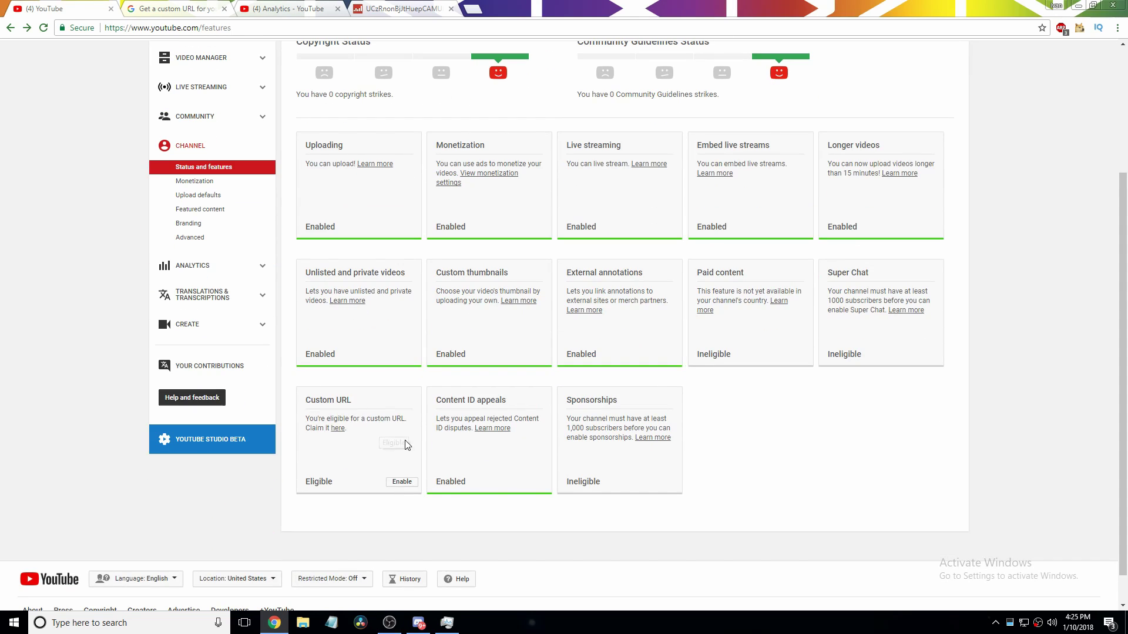
Open the custom URL claim form and rule out the suffixed URL option.
left_click(402, 482)
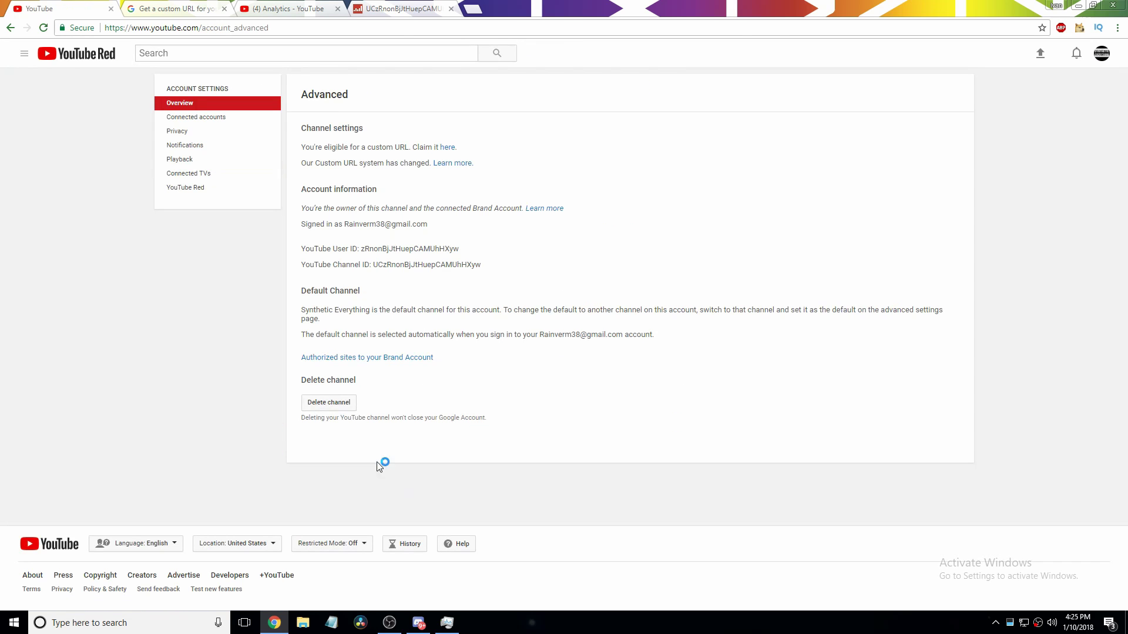
left_click(445, 147)
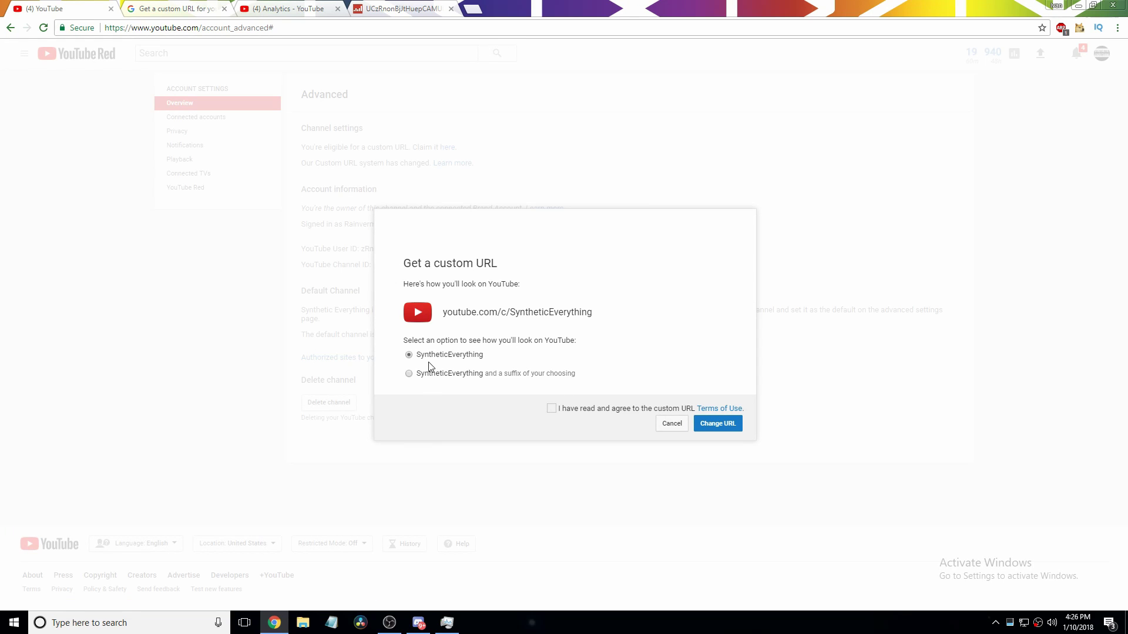
left_click(409, 373)
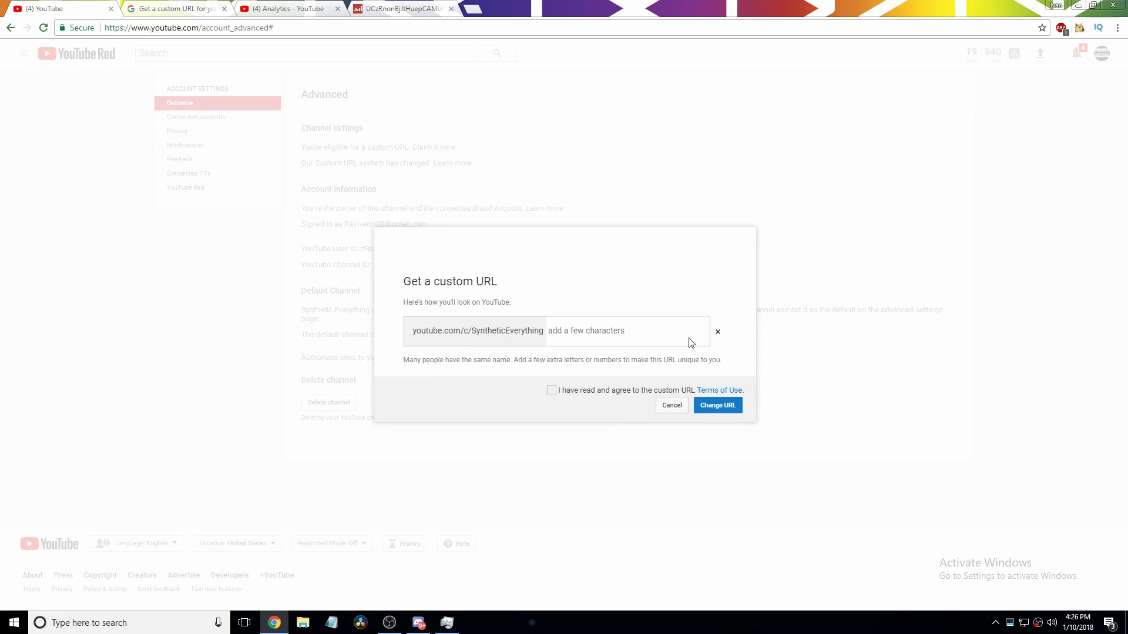
left_click(718, 337)
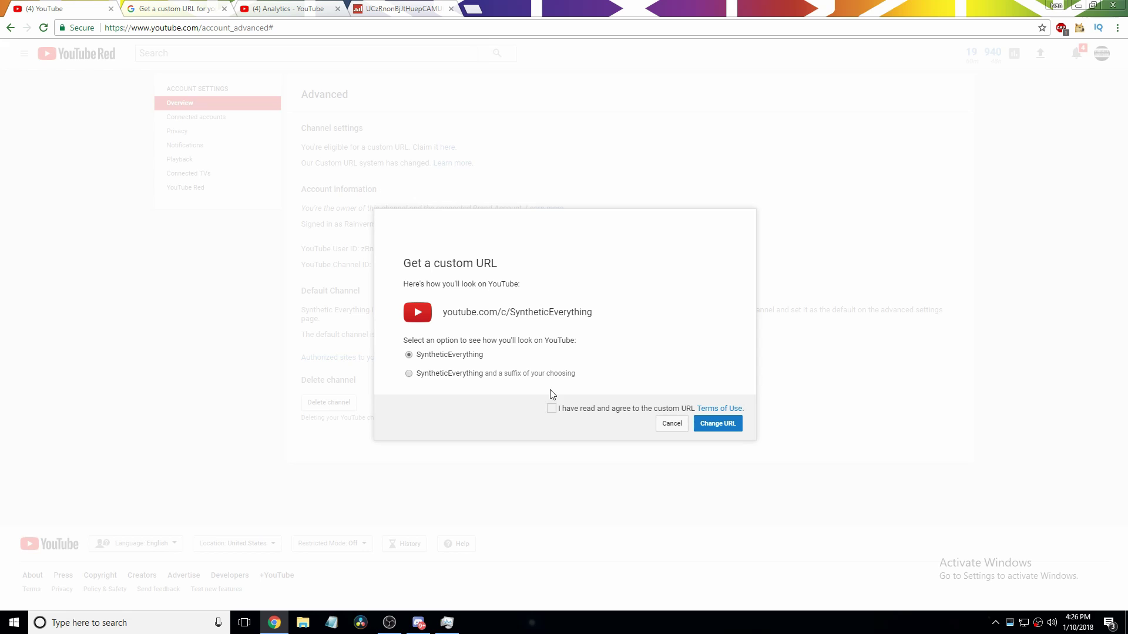
Keep the plain SyntheticEverything URL and tick the custom URL terms checkbox.
left_click_drag(592, 312, 440, 324)
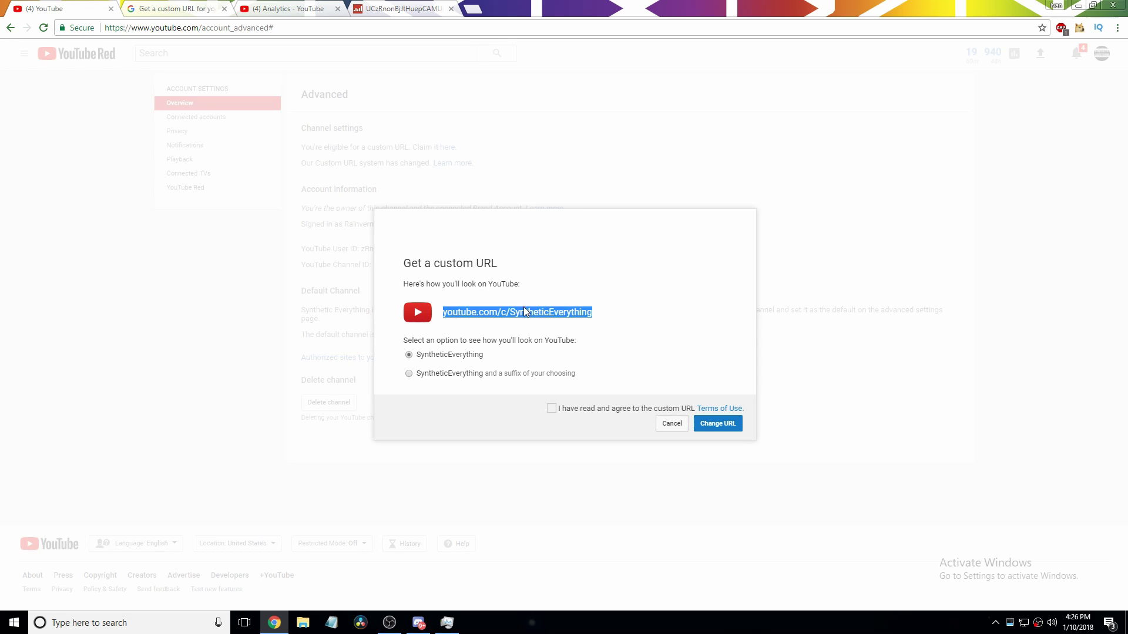
left_click(604, 339)
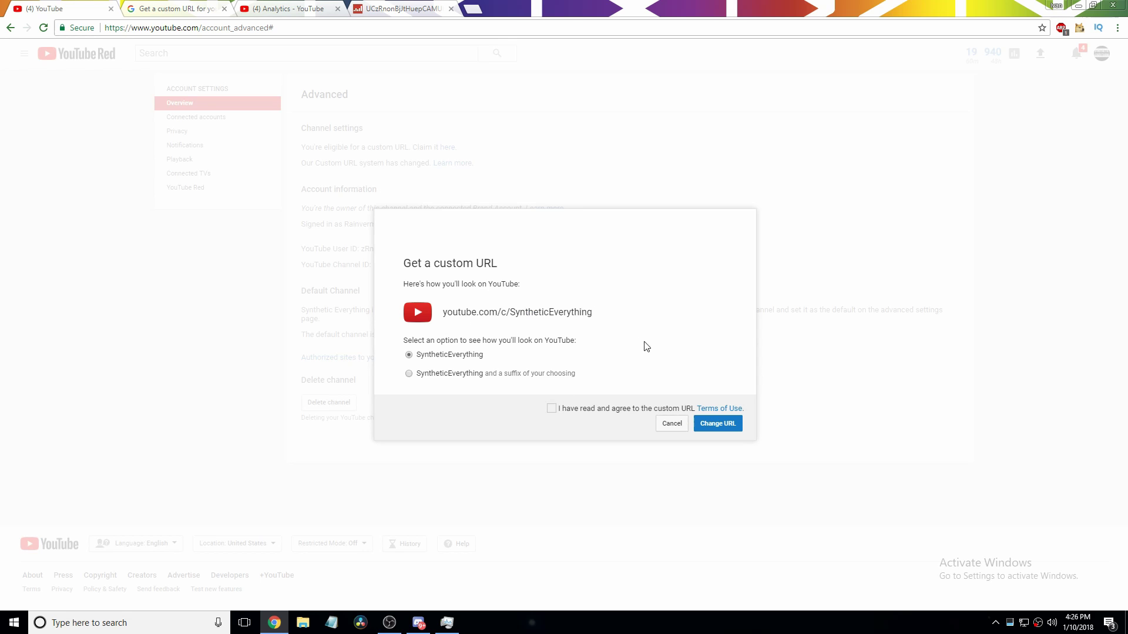
left_click(551, 409)
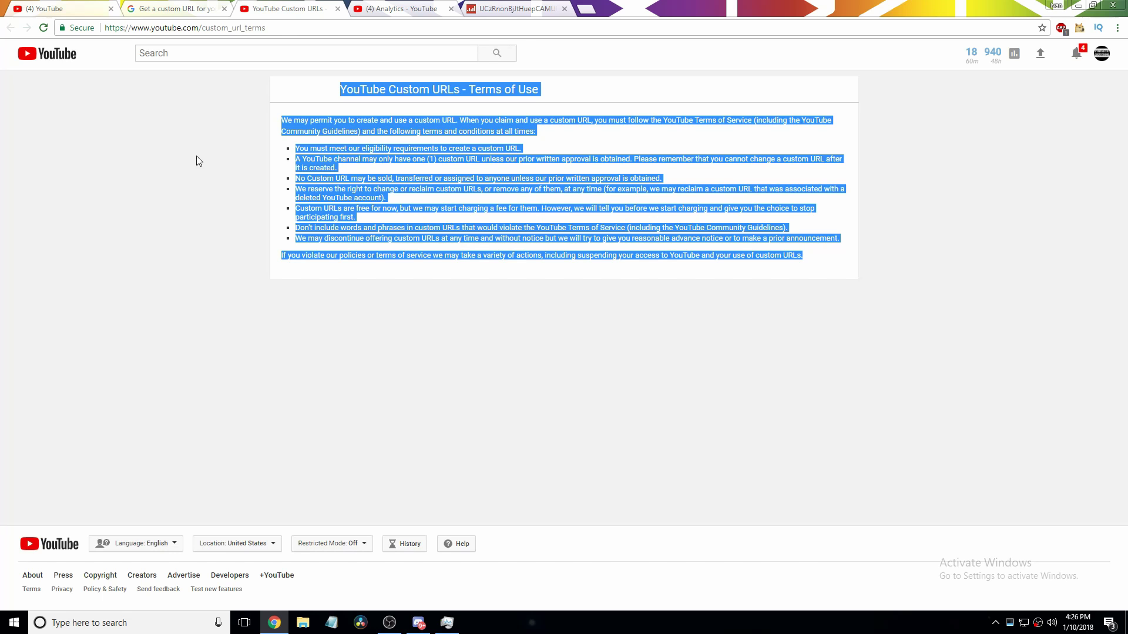
Read the Terms of Use and custom URL help article, then return to the claim dialog.
left_click(821, 490)
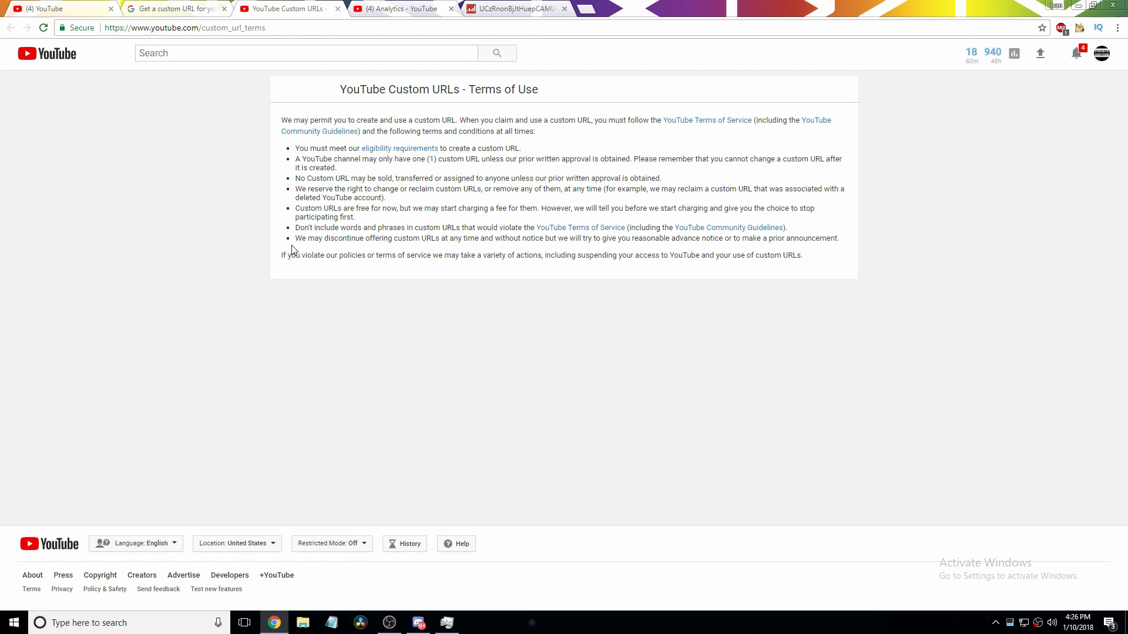
left_click(173, 9)
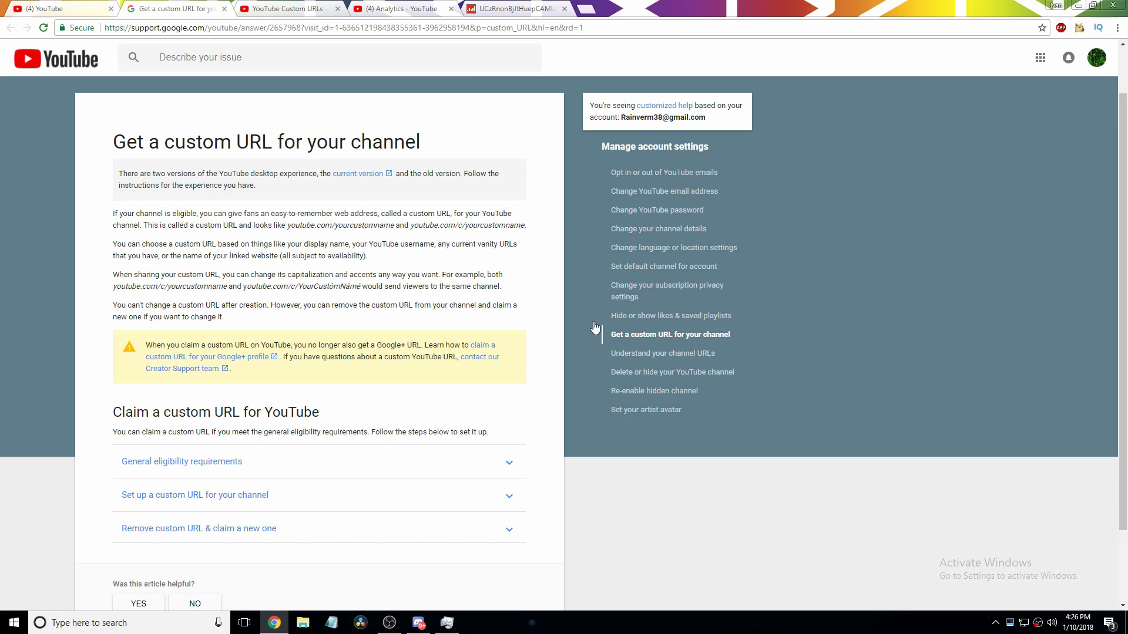
left_click(287, 9)
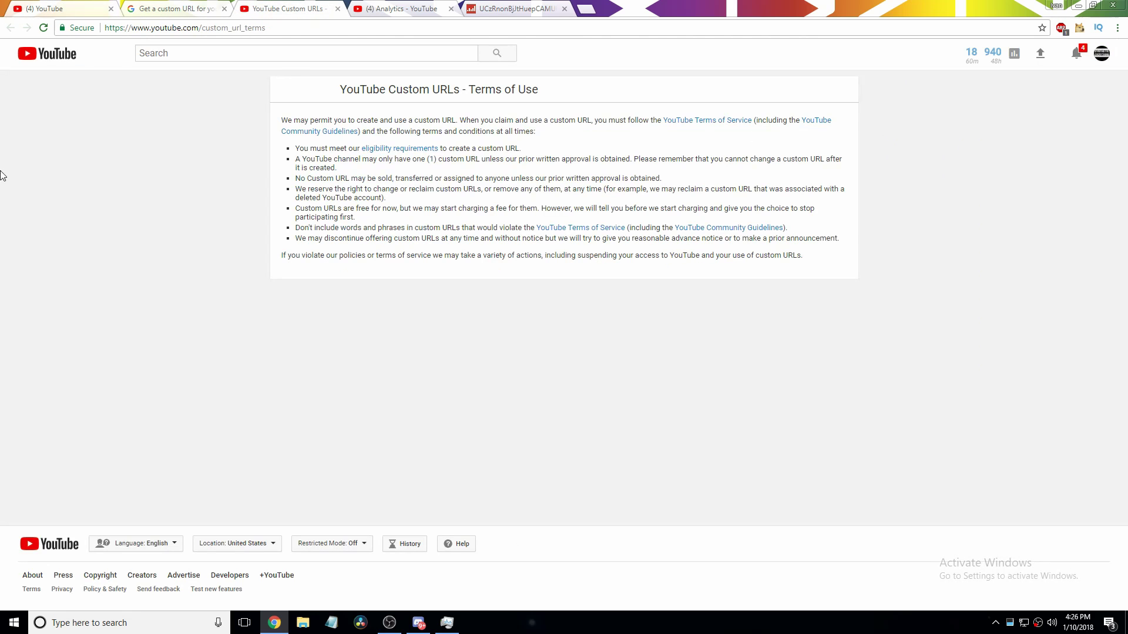
left_click(45, 8)
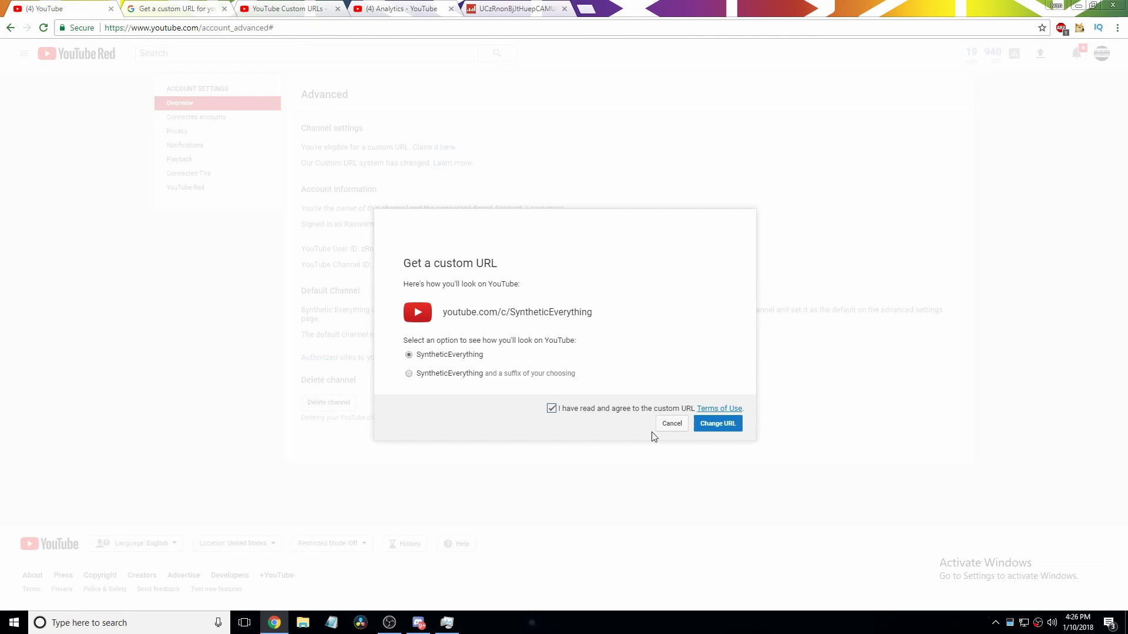
Submit youtube.com/c/SyntheticEverything and confirm it despite the permanent-URL warning.
left_click(705, 424)
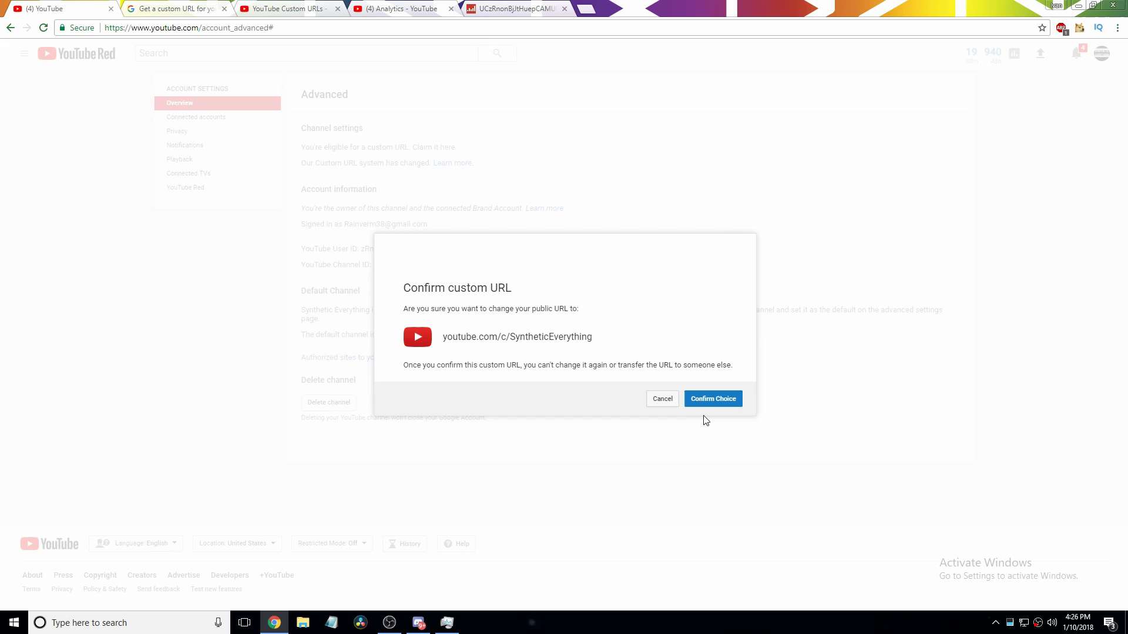
left_click_drag(423, 367, 736, 369)
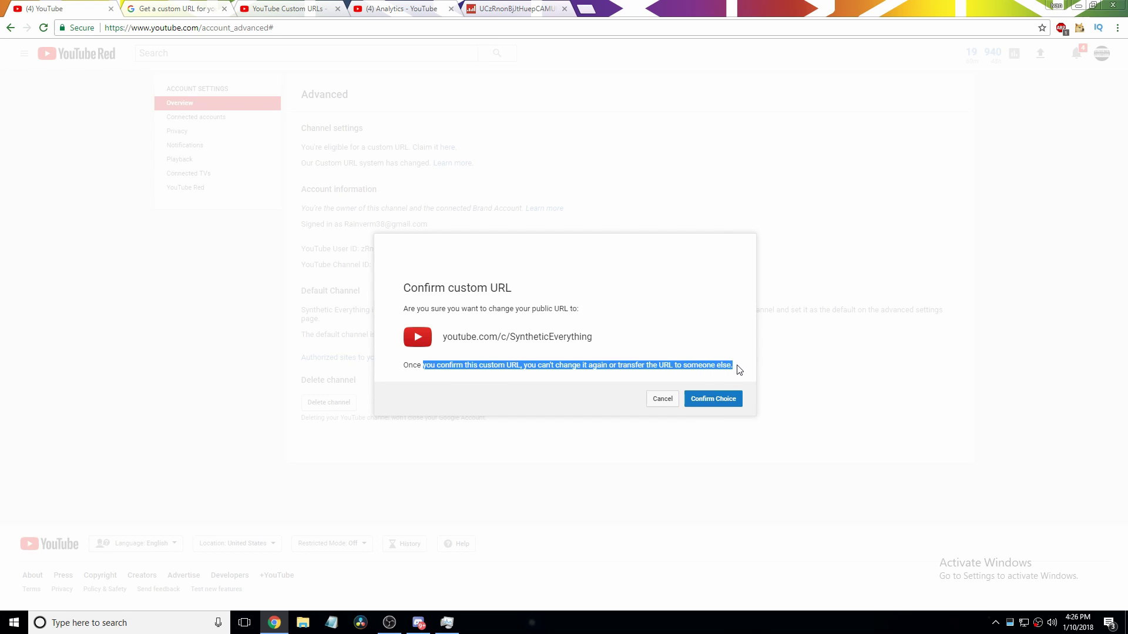
left_click(713, 399)
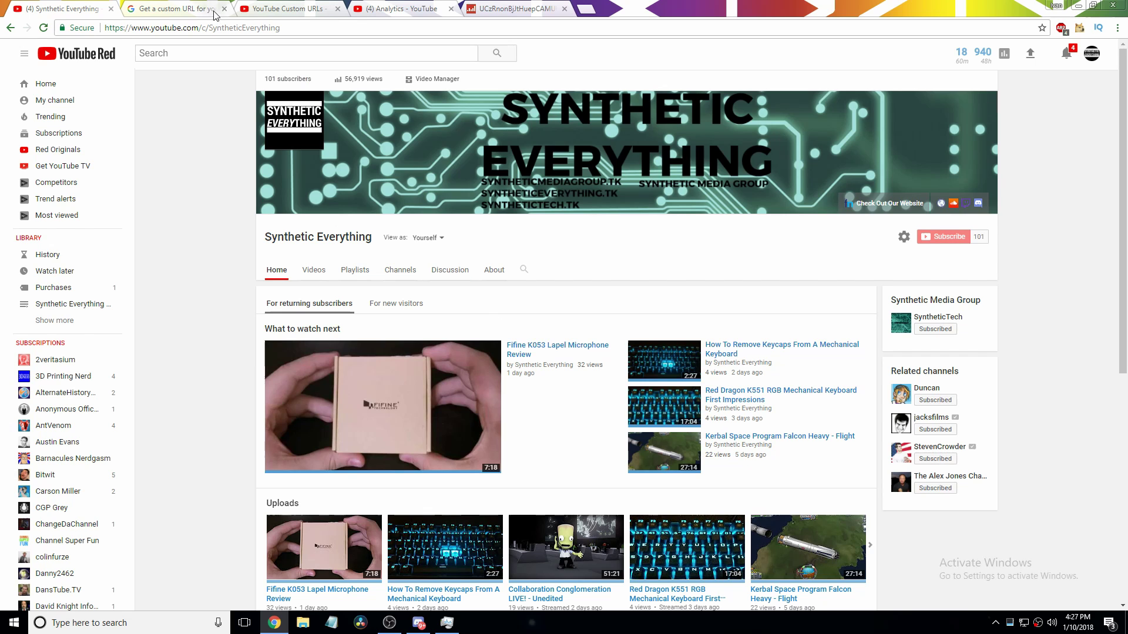
left_click_drag(280, 28, 103, 28)
left_click(207, 210)
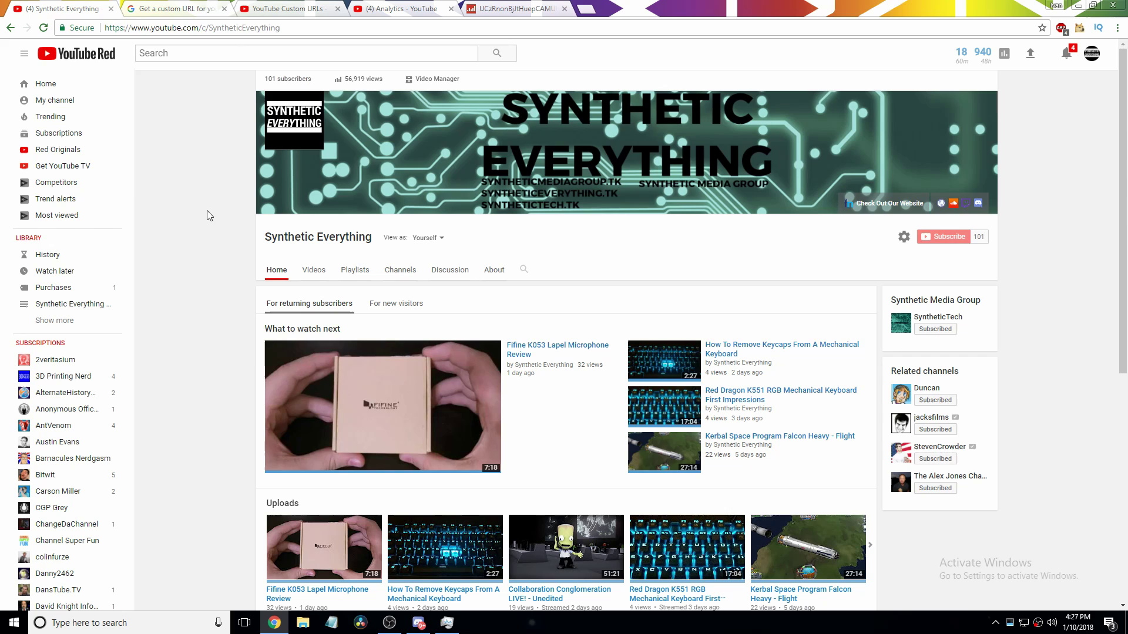